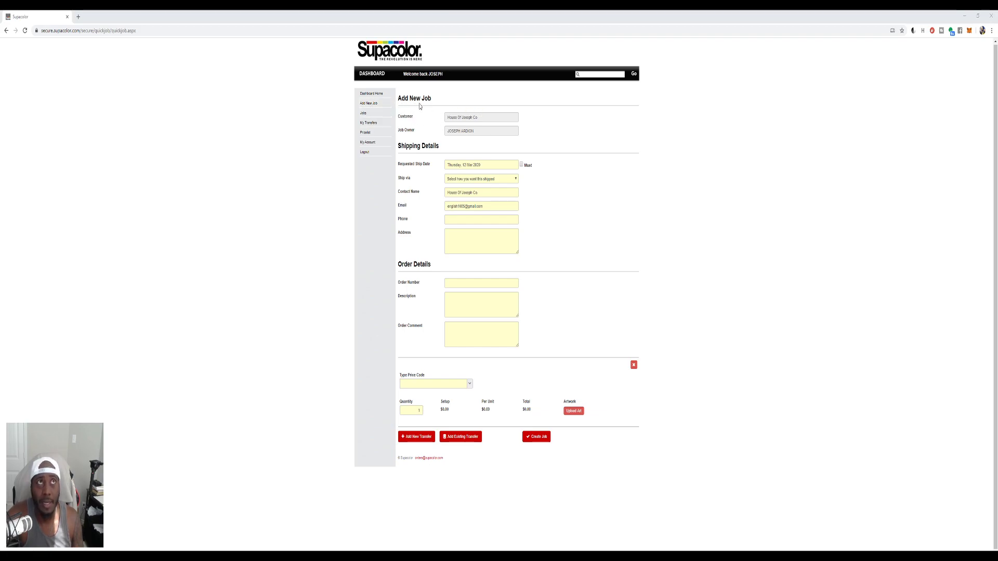
Enter order number Source File #1, description 'Animation', and a short order comment
drag(398, 99, 431, 100)
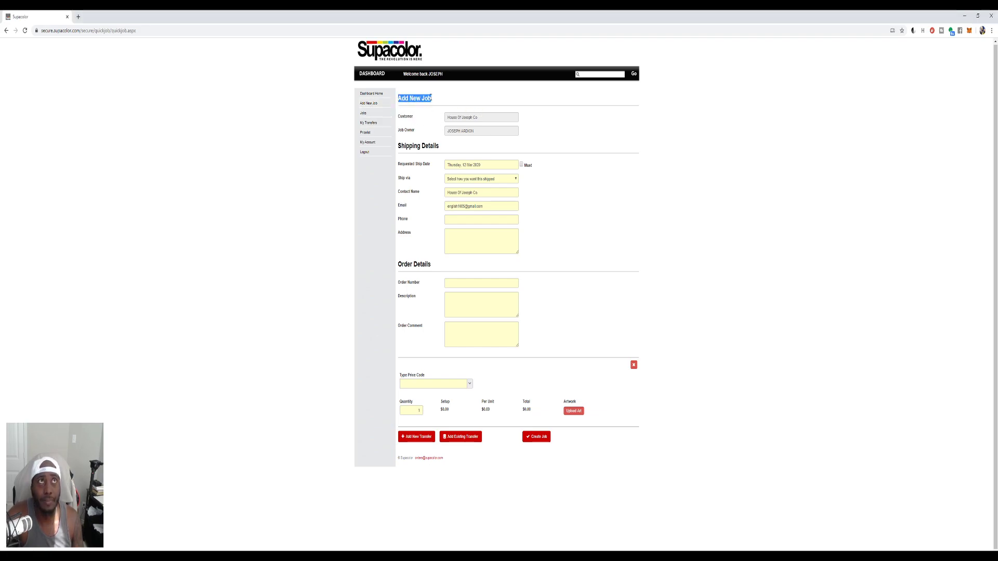
click(412, 144)
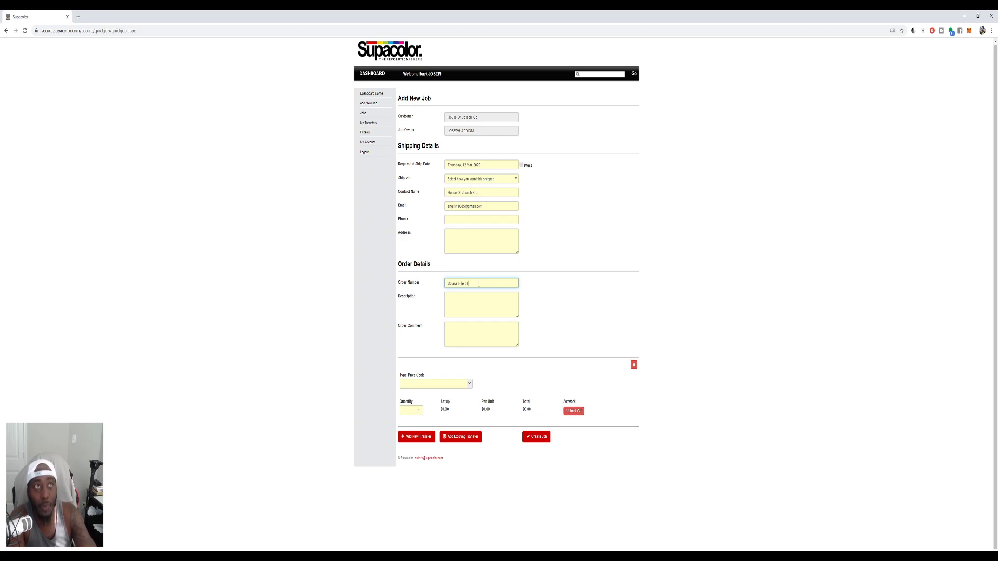
key(Tab)
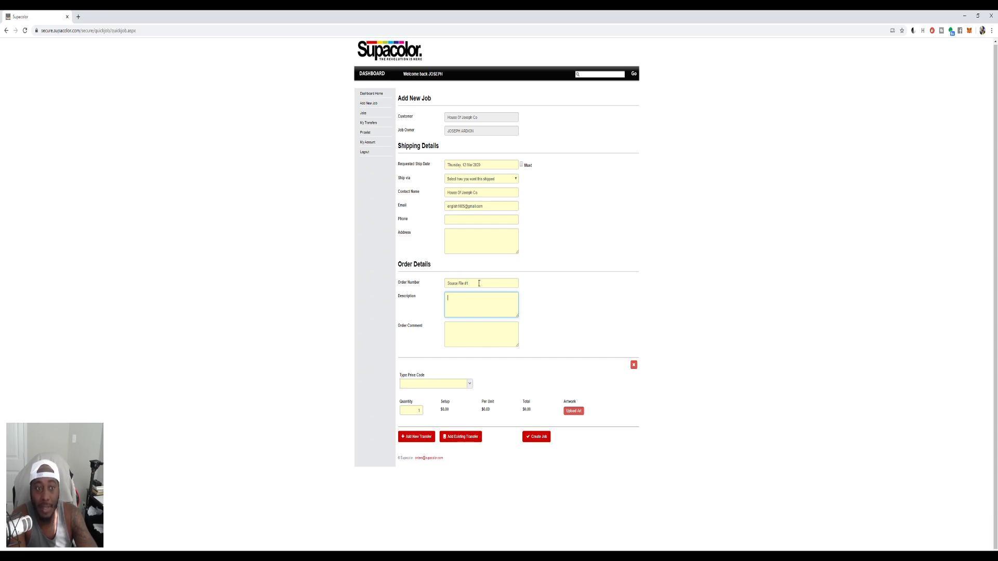
text(Animation)
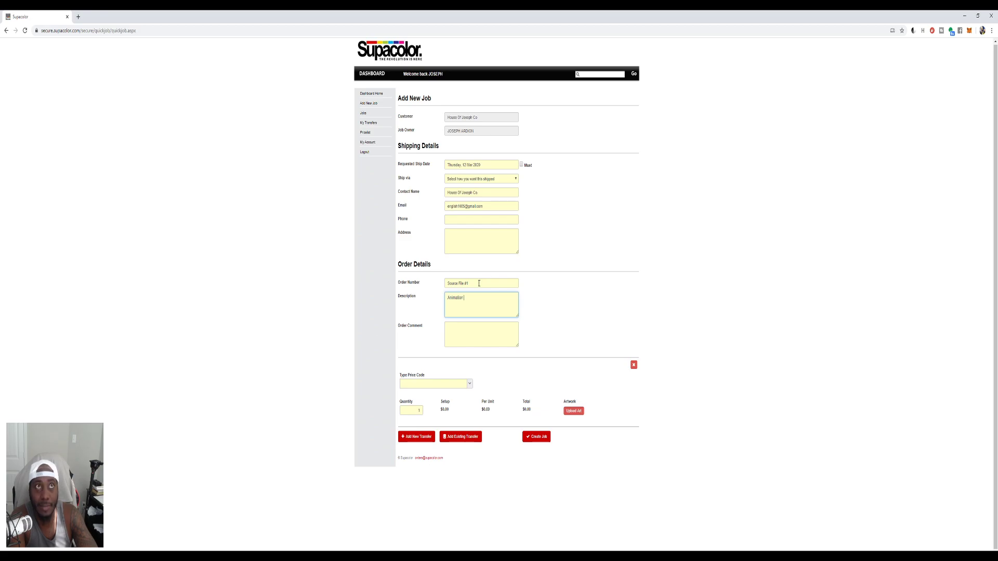
key(Tab)
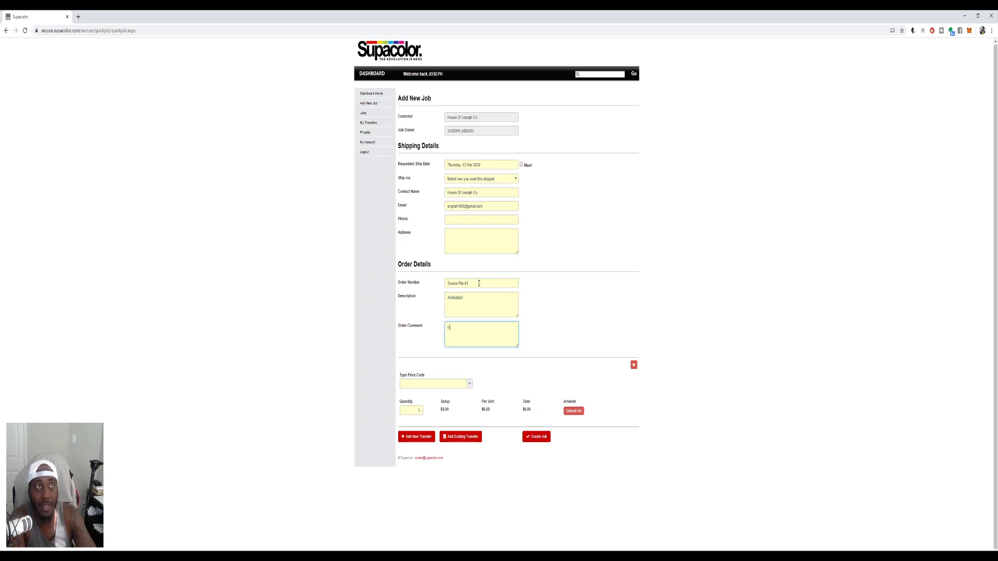
key(Tab)
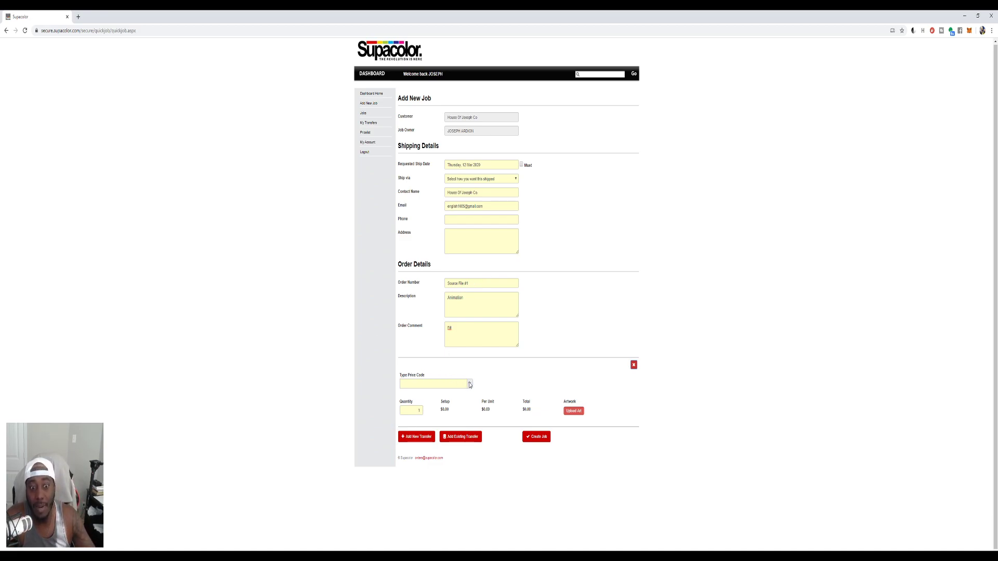
Choose the WE_A3 Wearable-A3 11.7" x 16.5" transfer price code
click(470, 385)
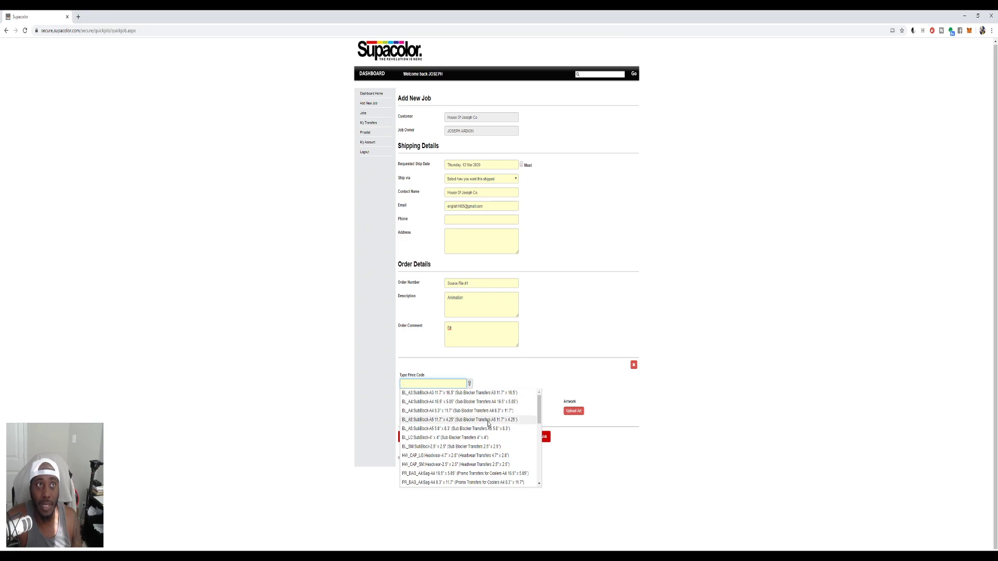
scroll(489, 425, down, 2)
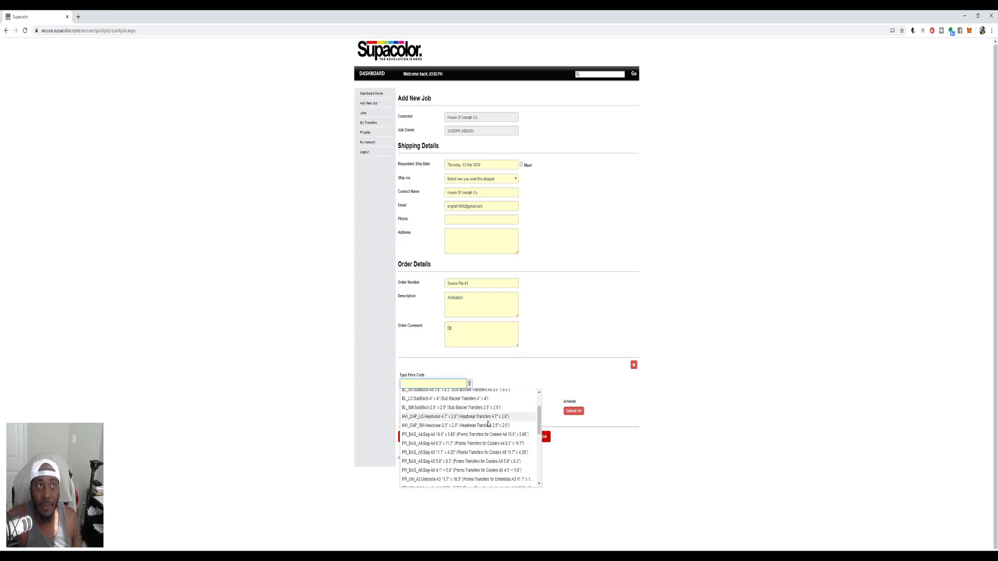
scroll(489, 425, down, 2)
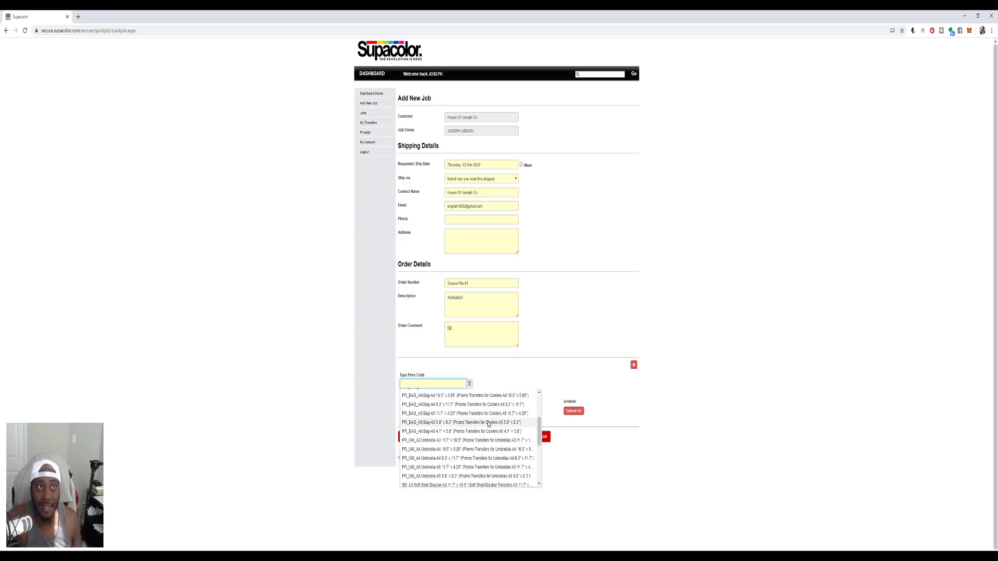
scroll(489, 425, down, 5)
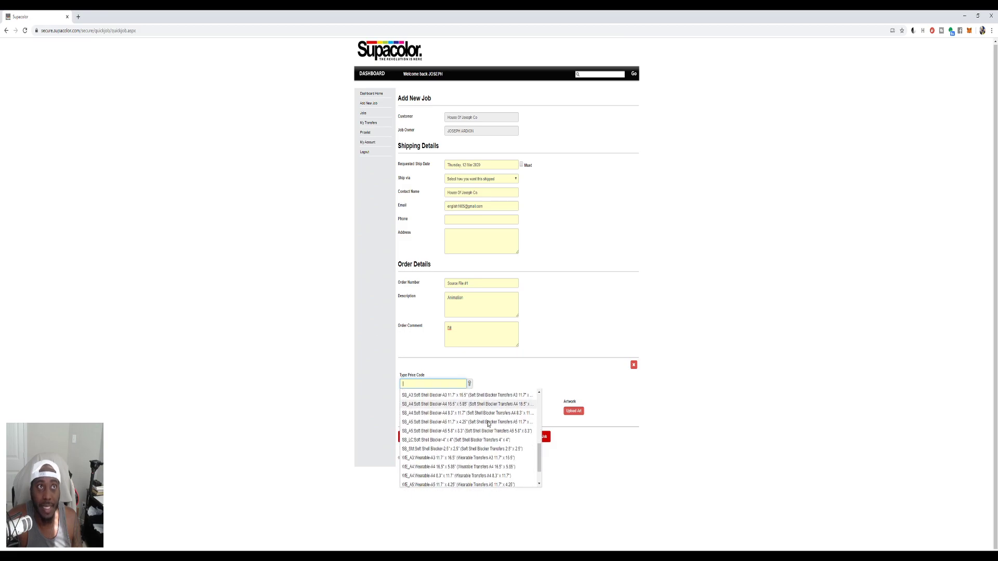
scroll(489, 425, down, 2)
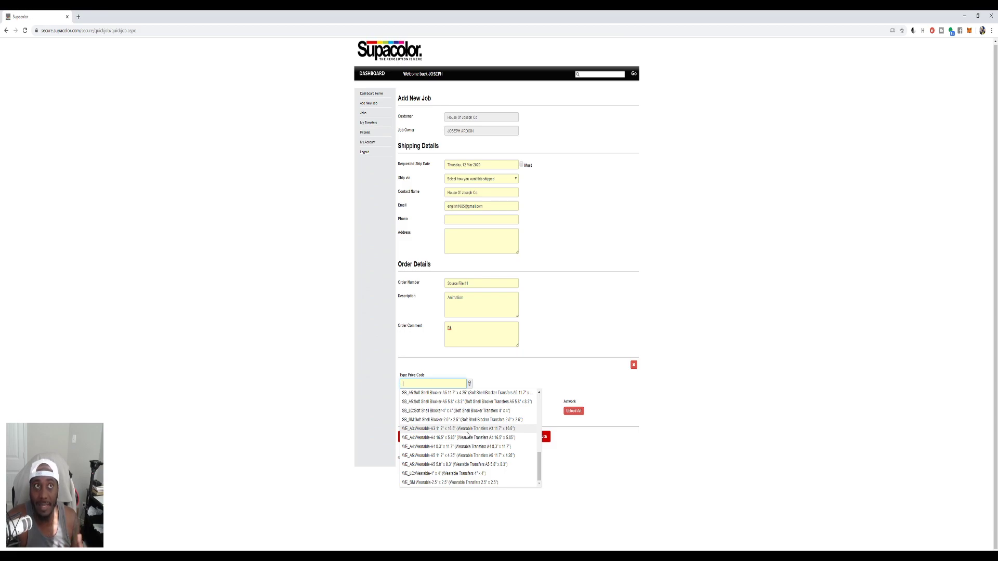
click(457, 430)
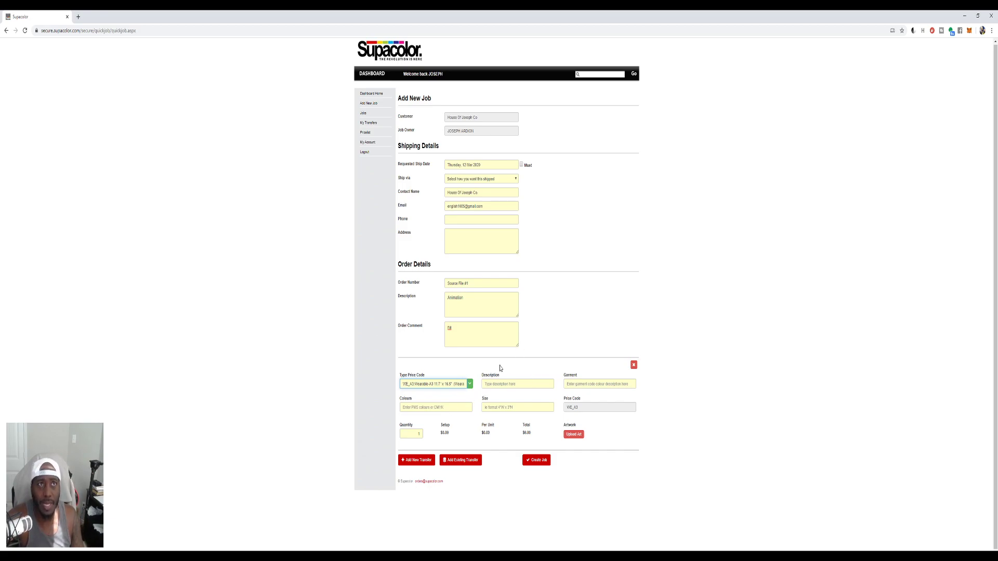
Enter 'logo 1' as the transfer description and fill in the garment field
click(530, 383)
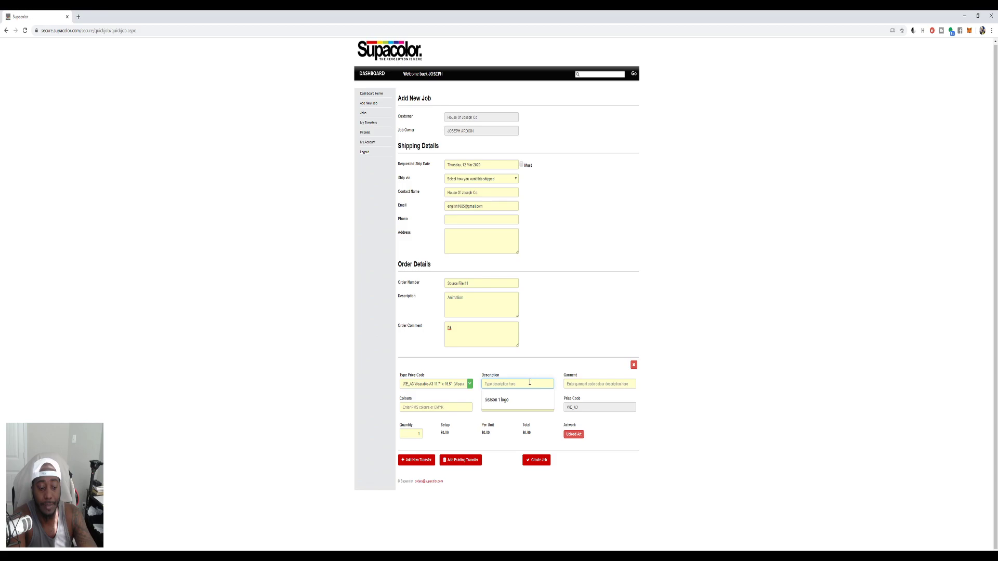
text(I)
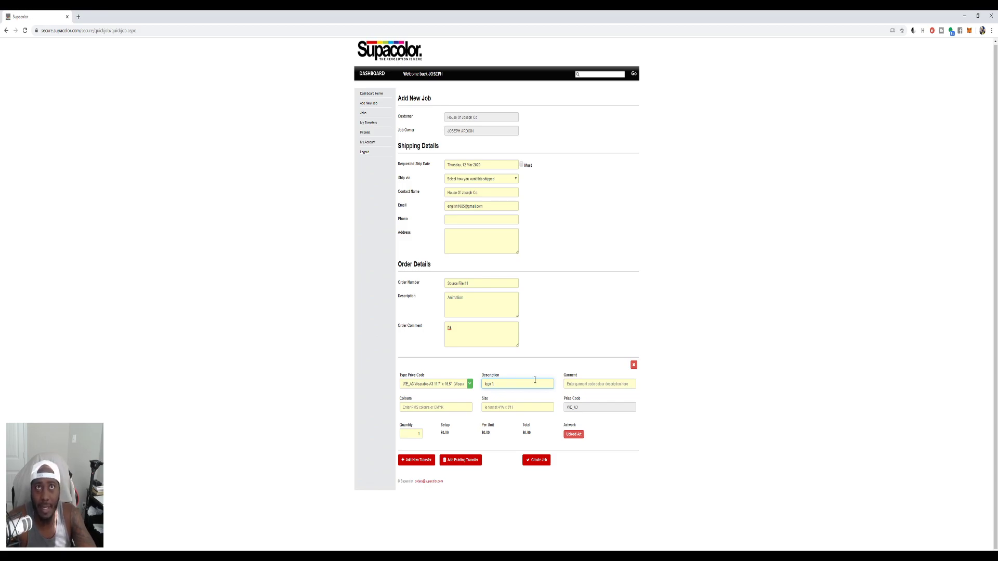
click(589, 384)
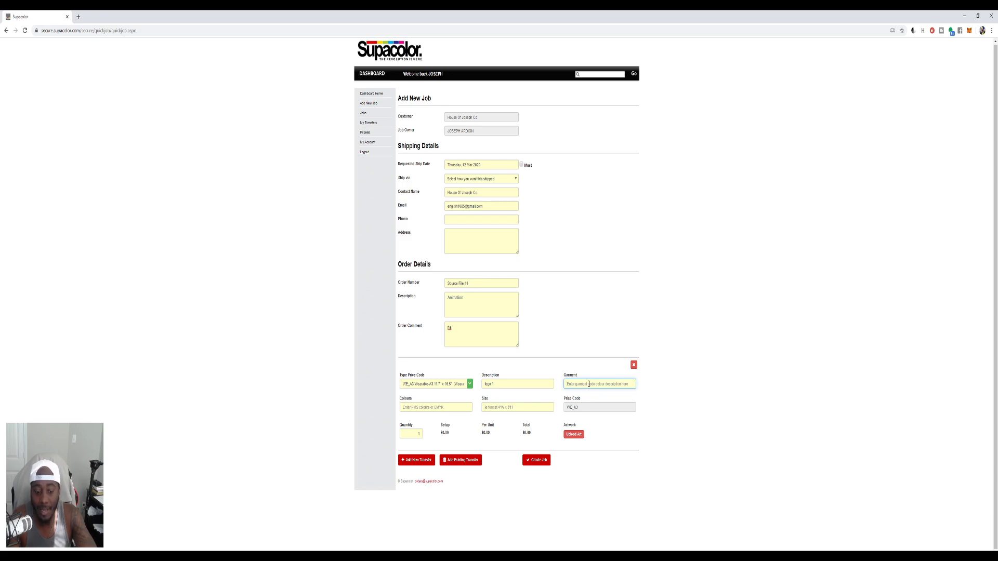
text(4)
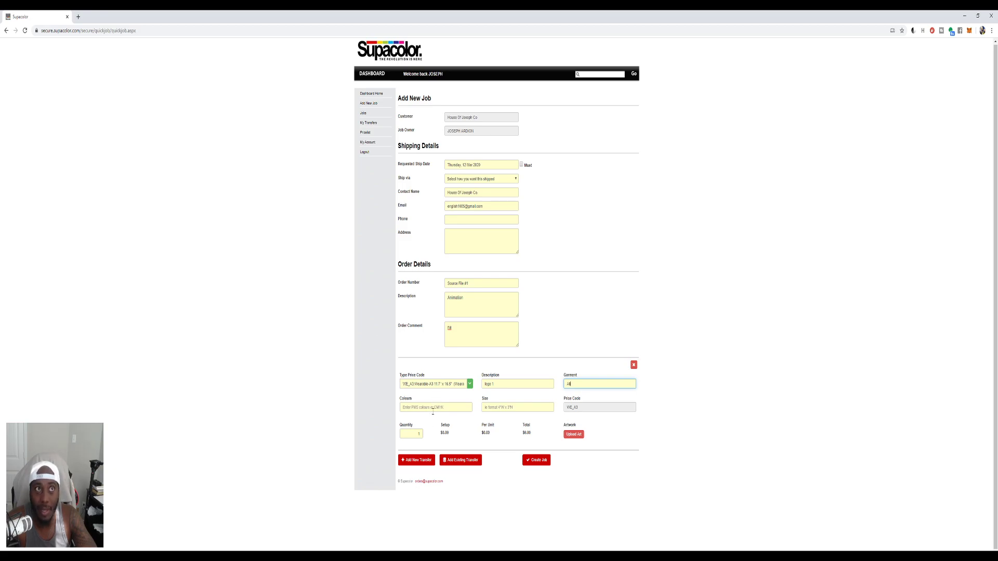
Clear the Colours field and set the transfer size to 11.7" x 16.5"
click(435, 409)
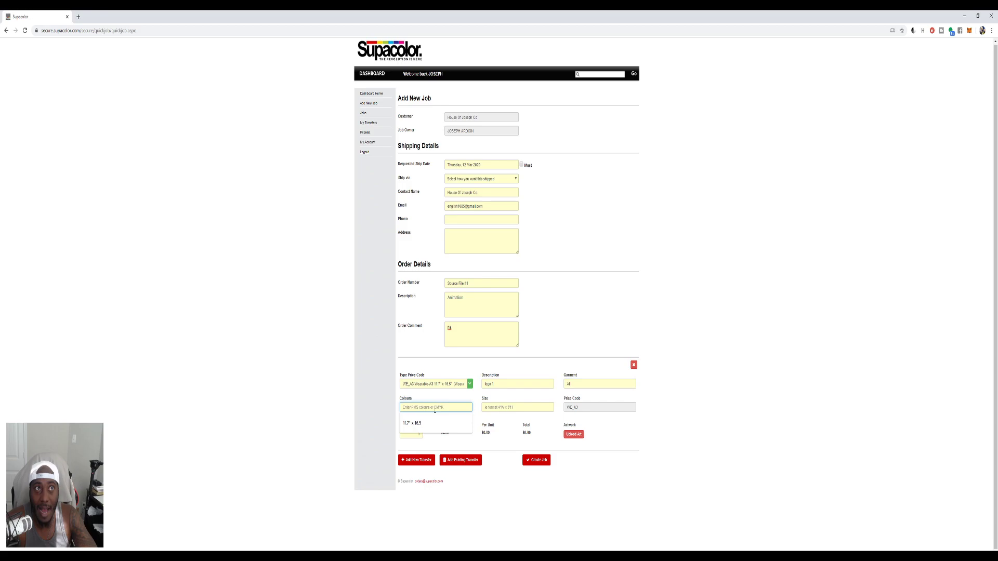
click(432, 398)
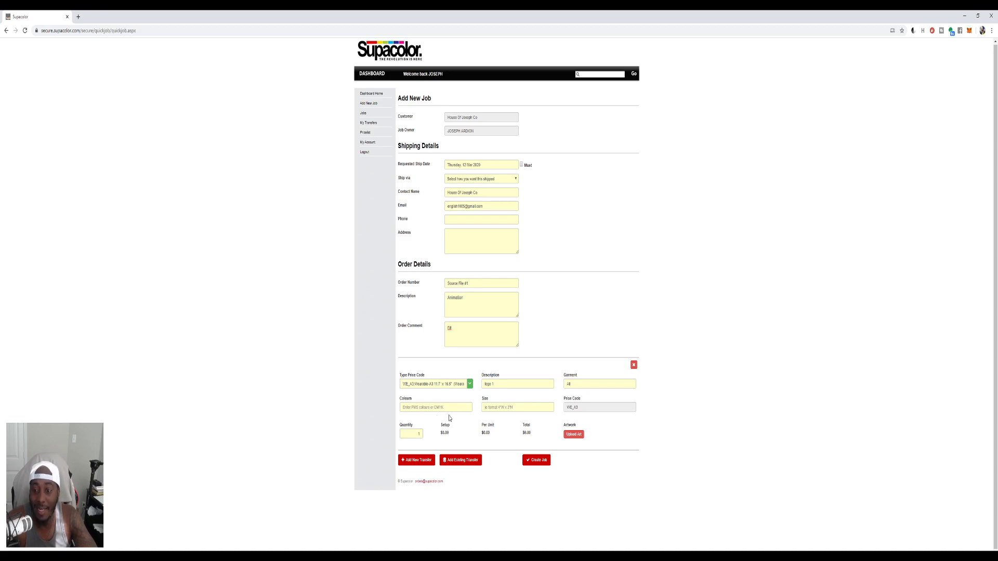
click(450, 409)
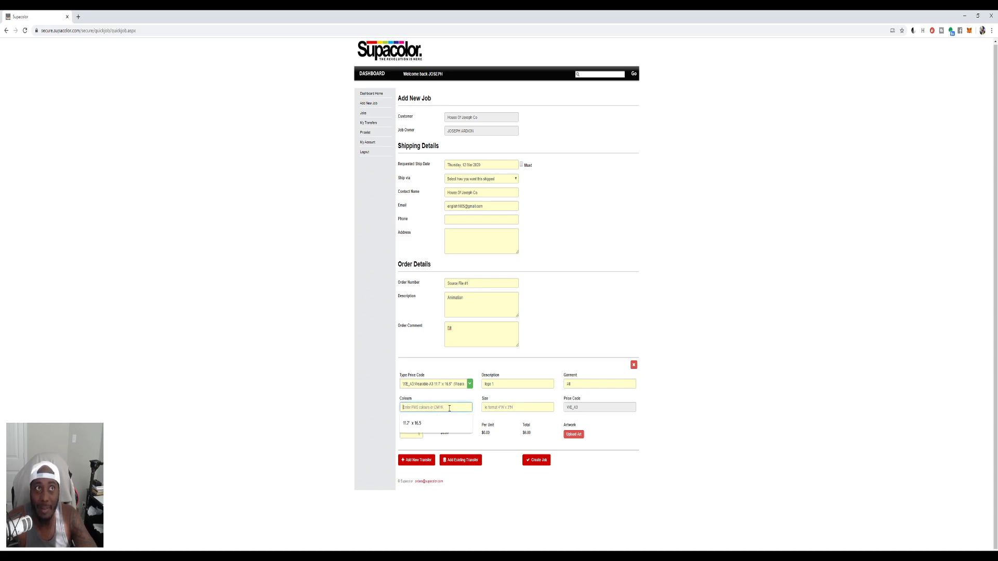
text(a)
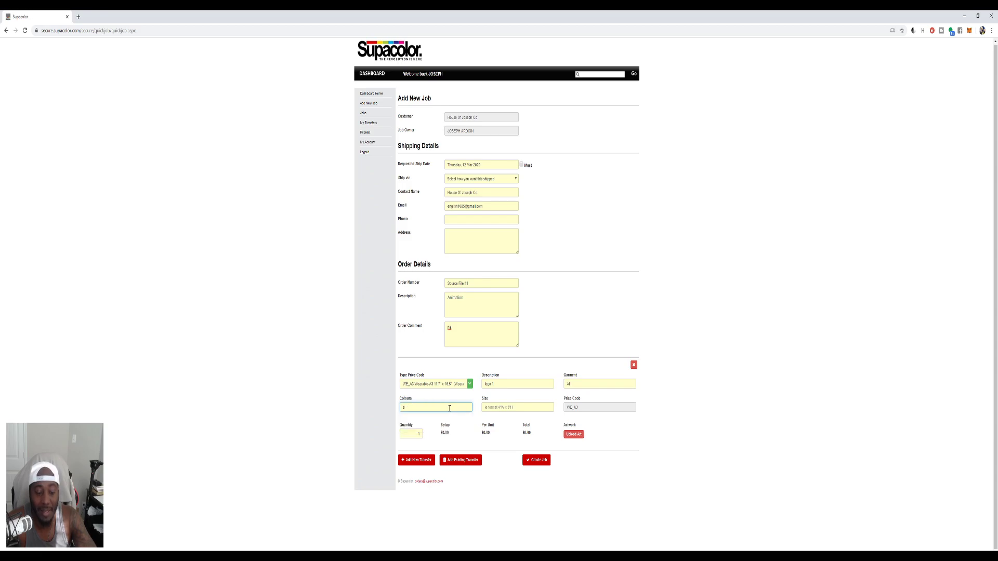
text(ll)
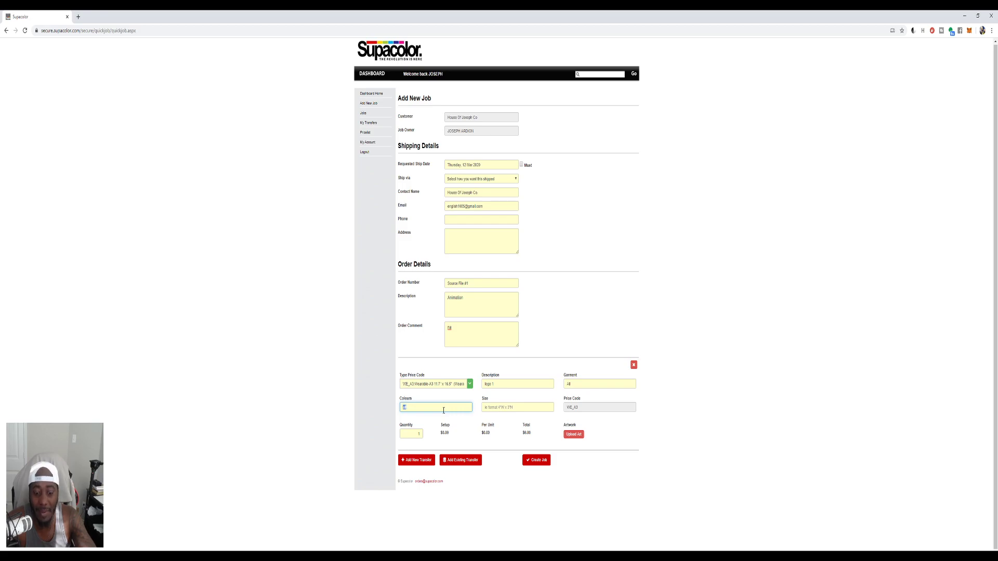
key(BackSpace)
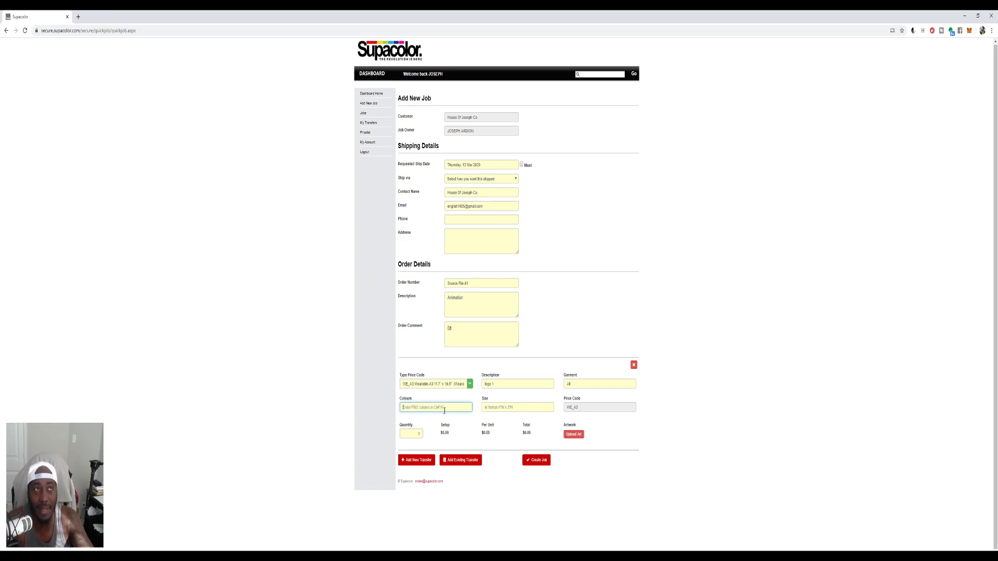
click(505, 408)
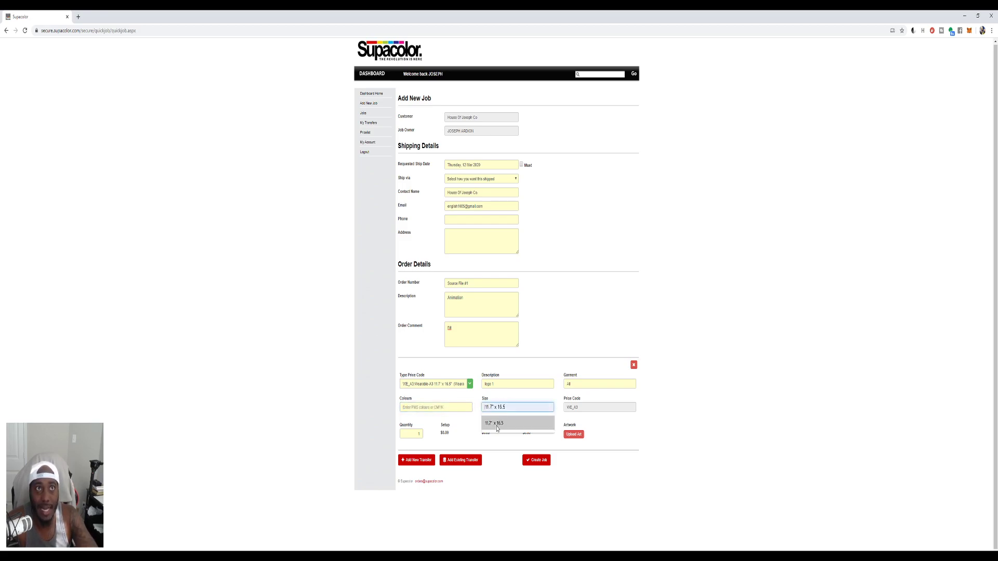
click(497, 423)
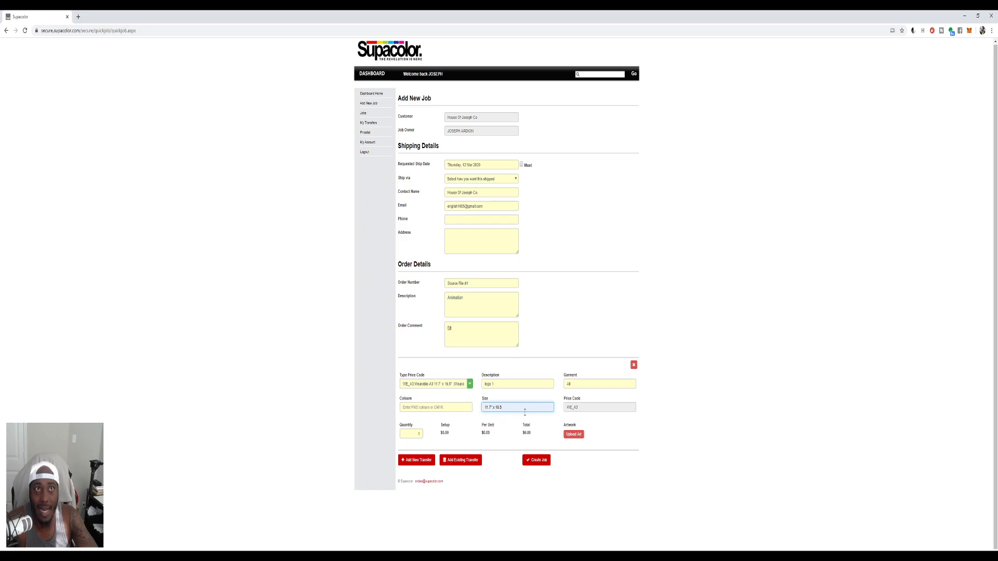
Start the artwork upload and select the 12x16 dry bones PSD in Etsy Tshirt Designs
click(574, 436)
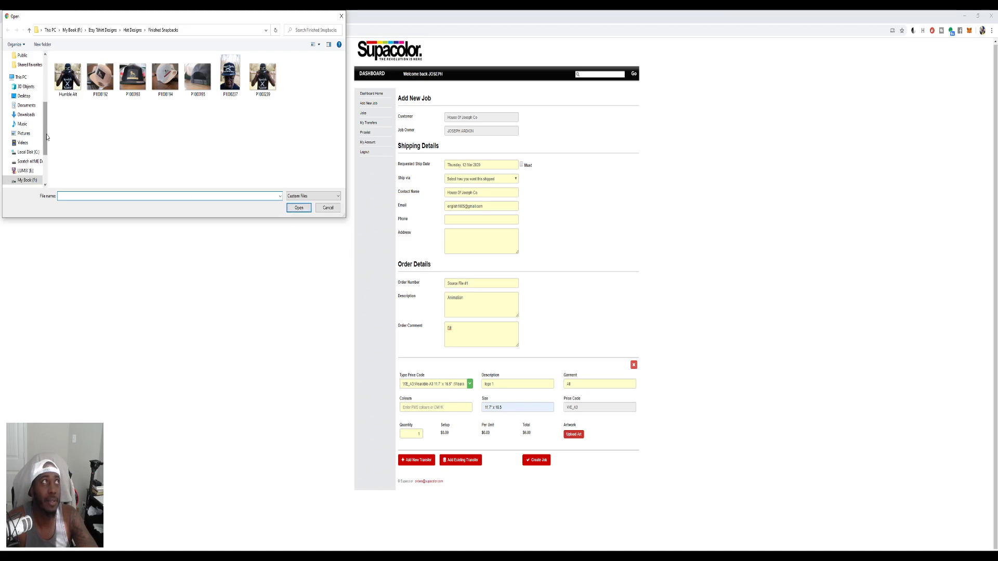
click(110, 31)
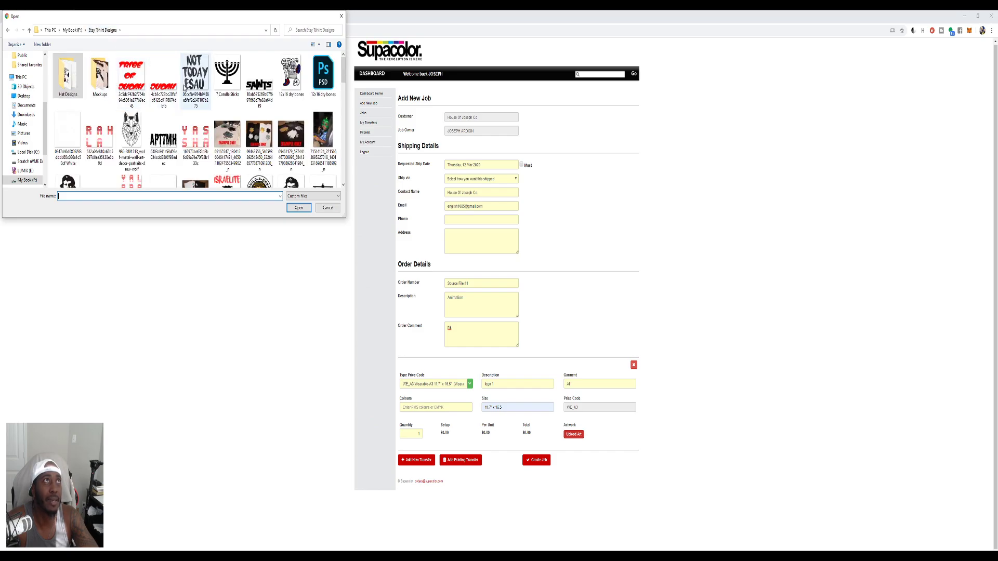
click(323, 76)
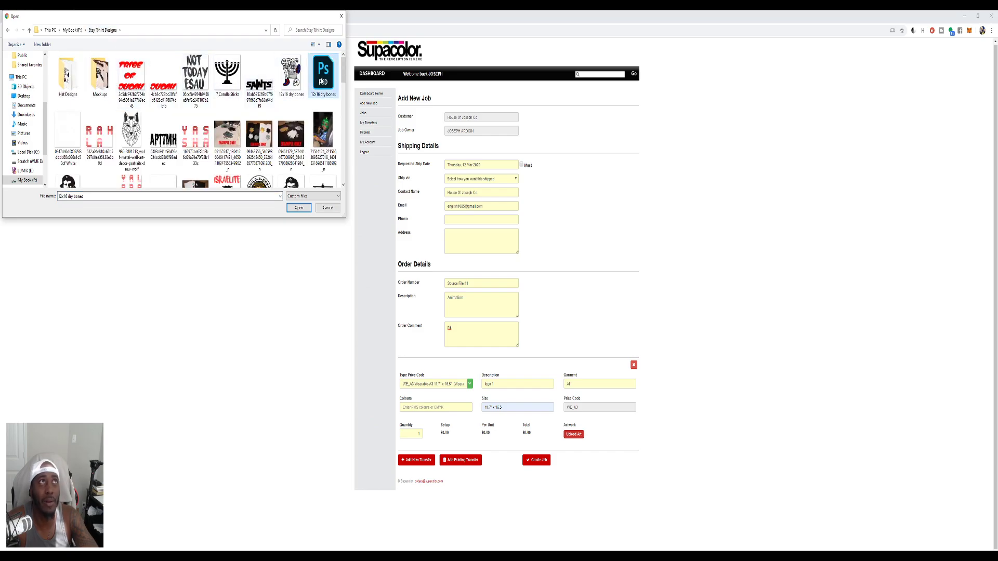
Attach 12x16 dry bones.psd as the transfer line's artwork
click(297, 208)
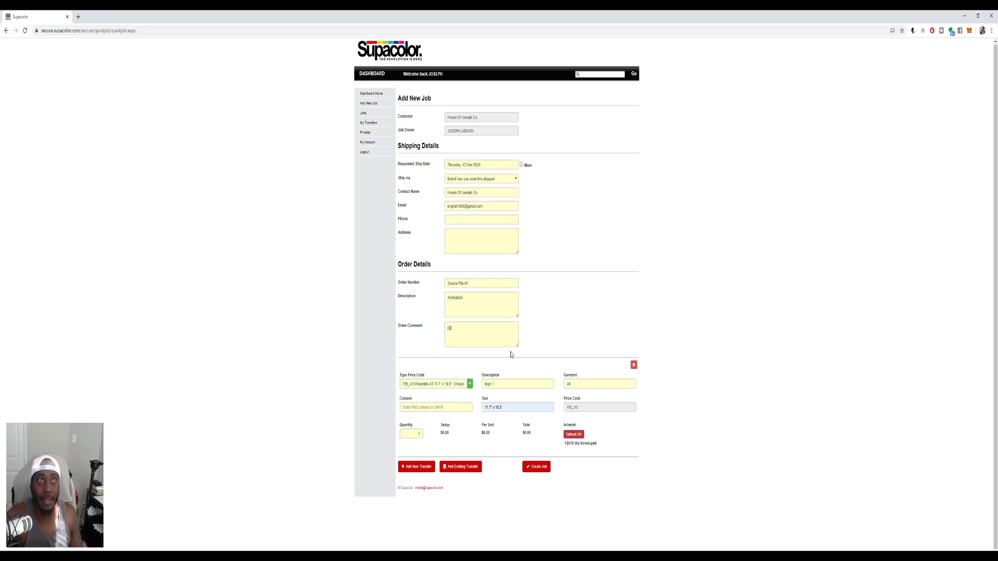
Replace the order comment with 'Please refer to source file uploaded artwork for provided and accurate color codes.'
double_click(479, 332)
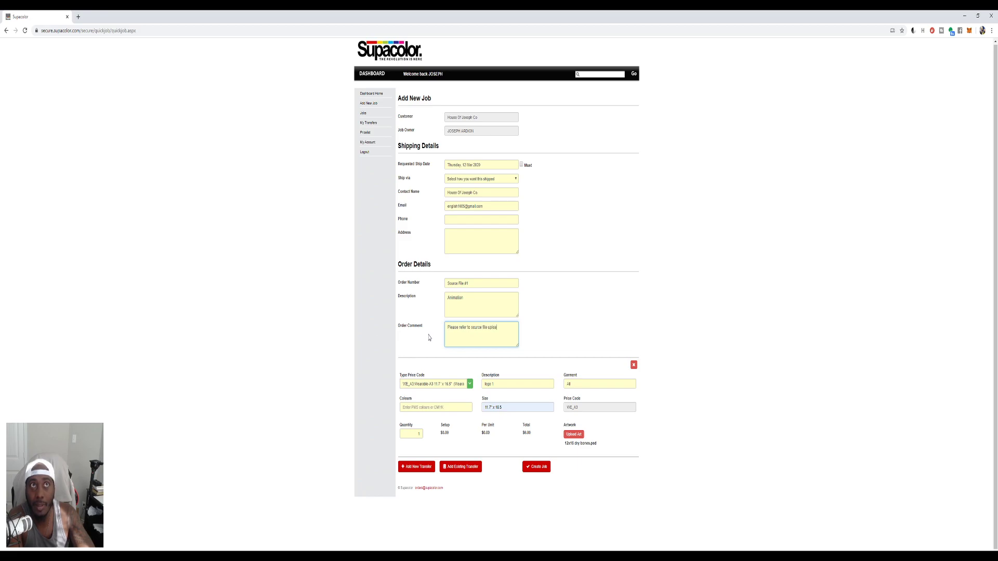
text(uploaded artwork for)
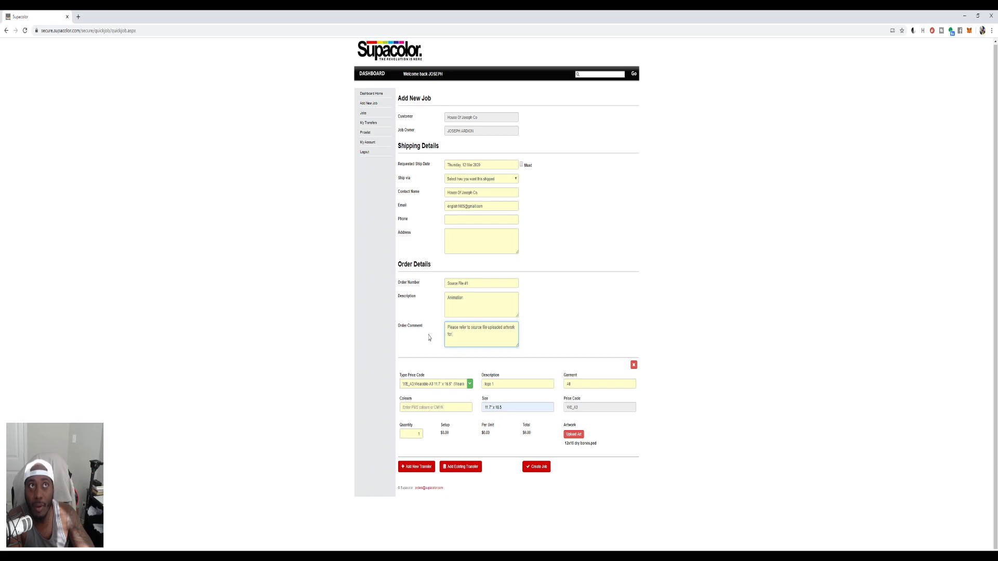
text(prov)
text(ided and accurate color)
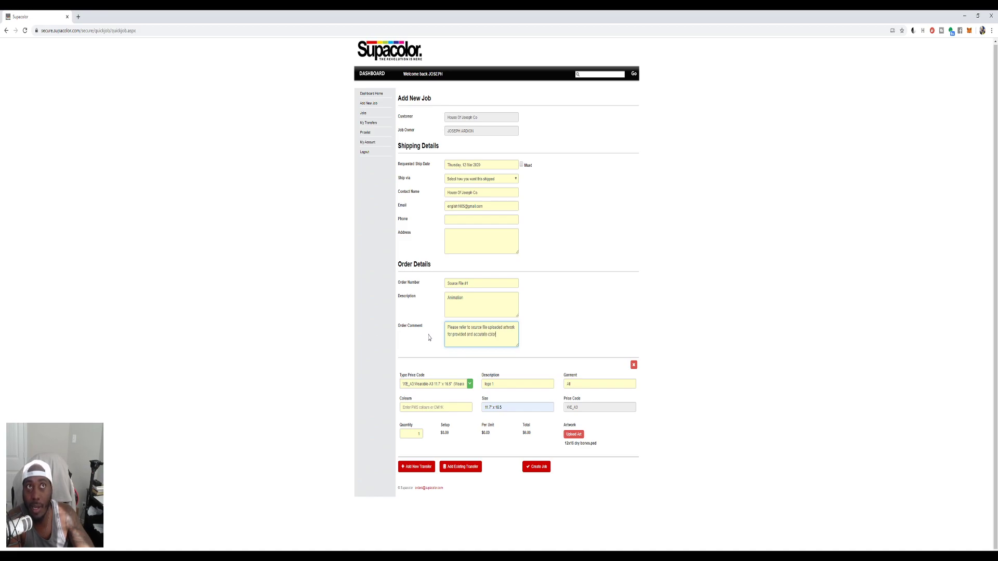
text( cod)
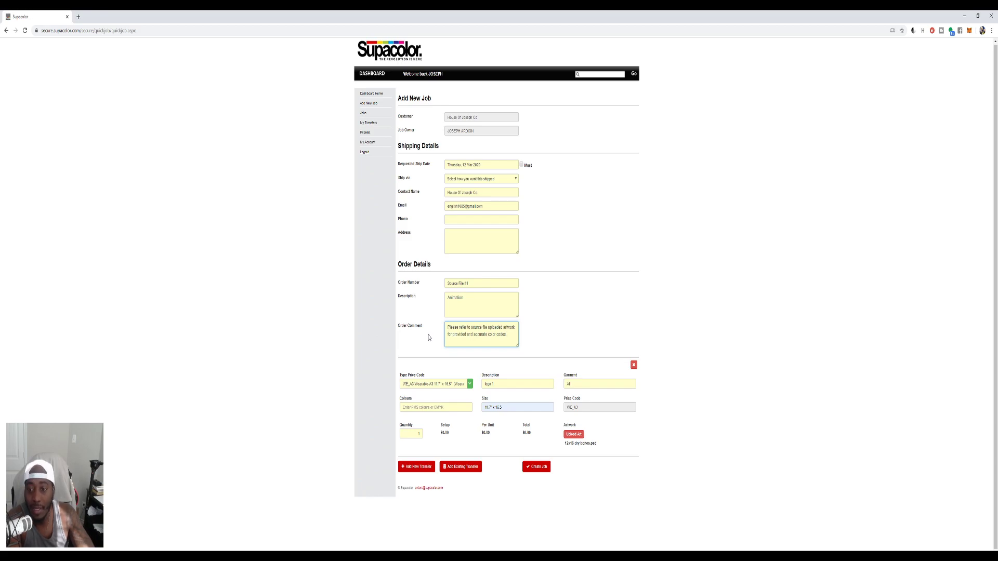
text(es)
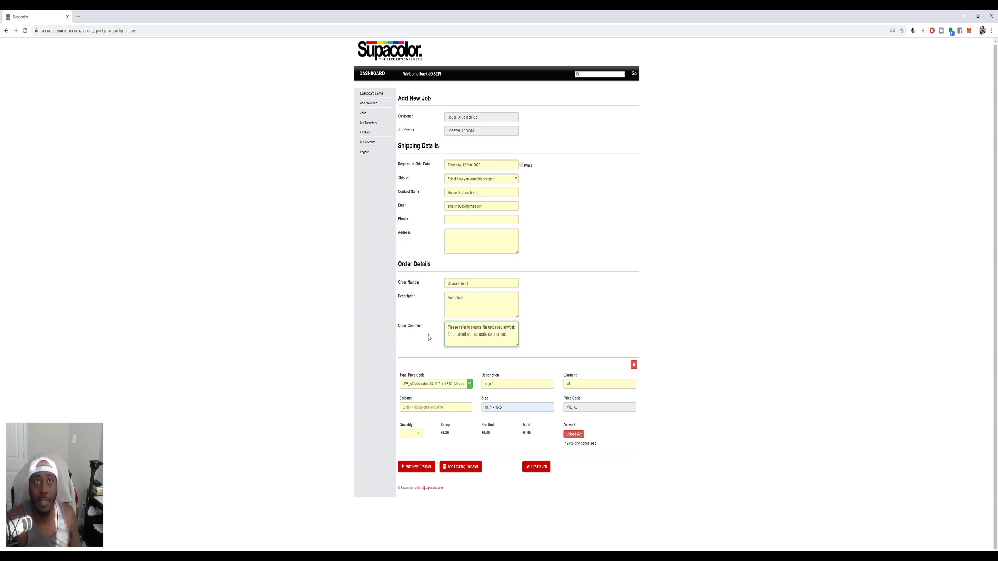
text(.)
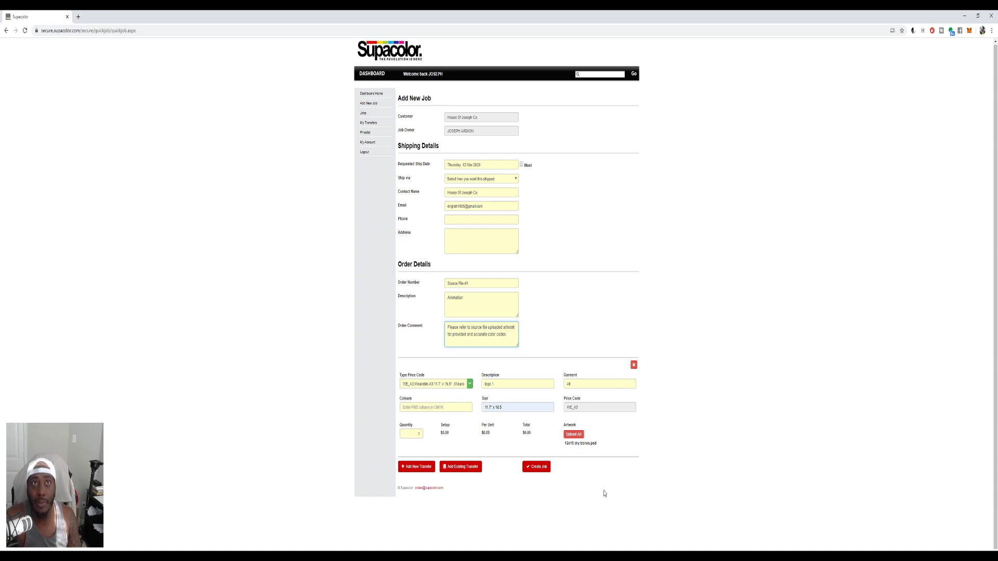
Change the transfer quantity to 20, bringing the total to $139.00
click(415, 435)
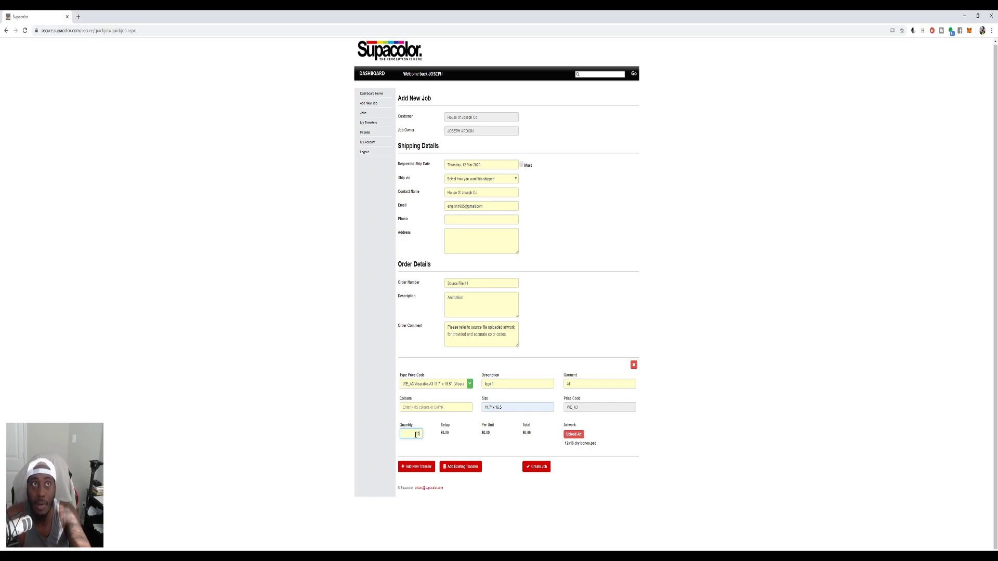
text(20)
click(443, 444)
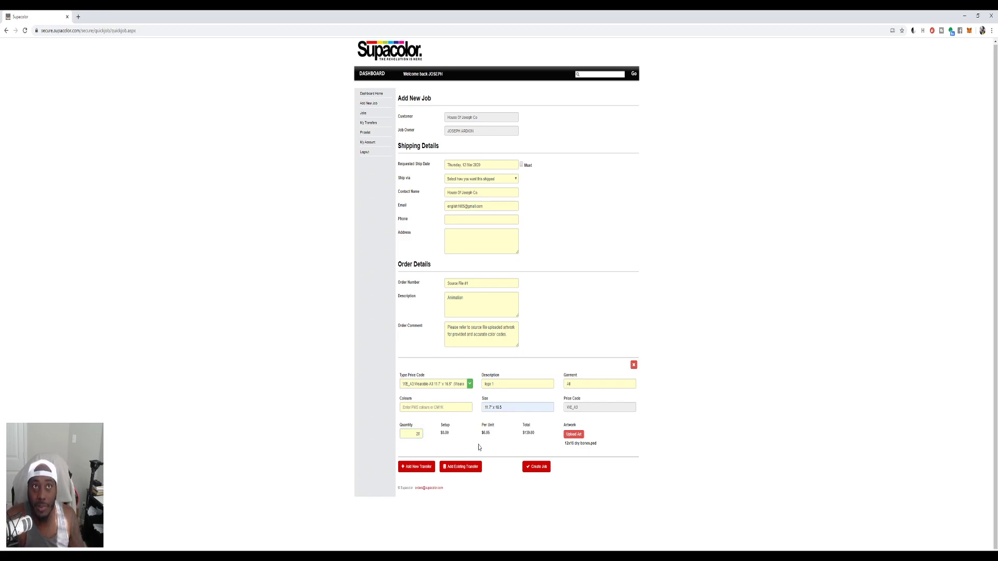
drag(521, 433, 538, 436)
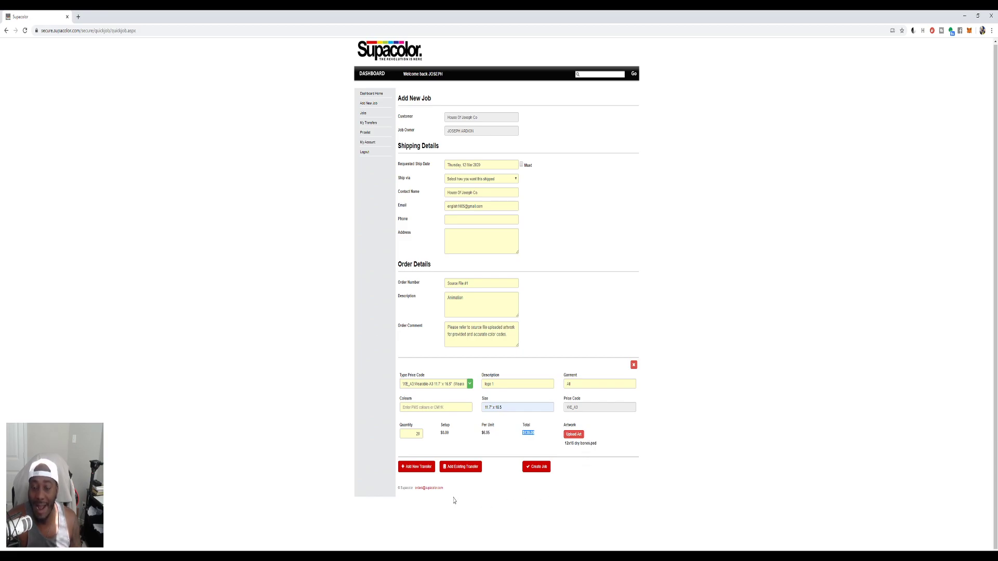
click(596, 465)
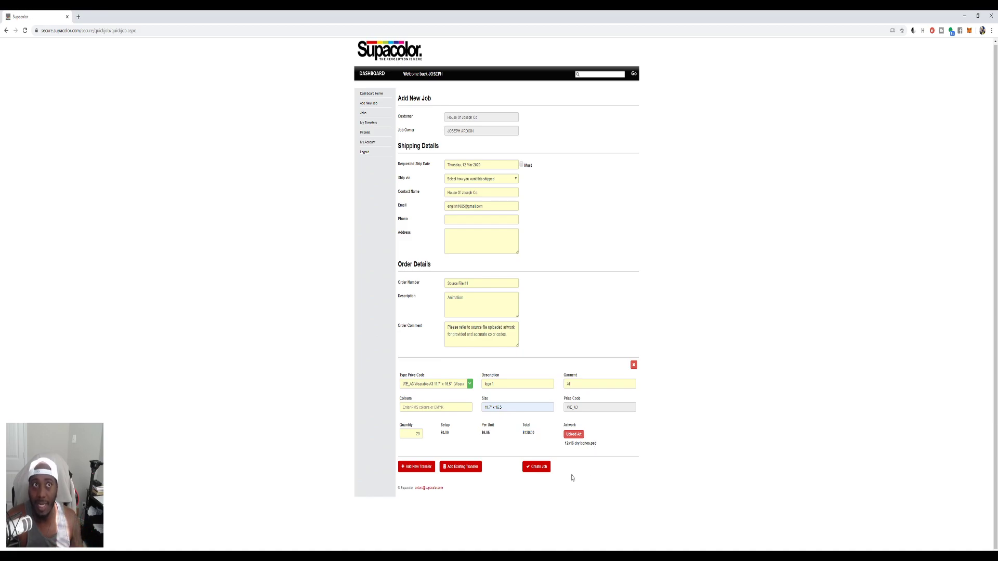
triple_click(449, 492)
click(435, 494)
triple_click(445, 489)
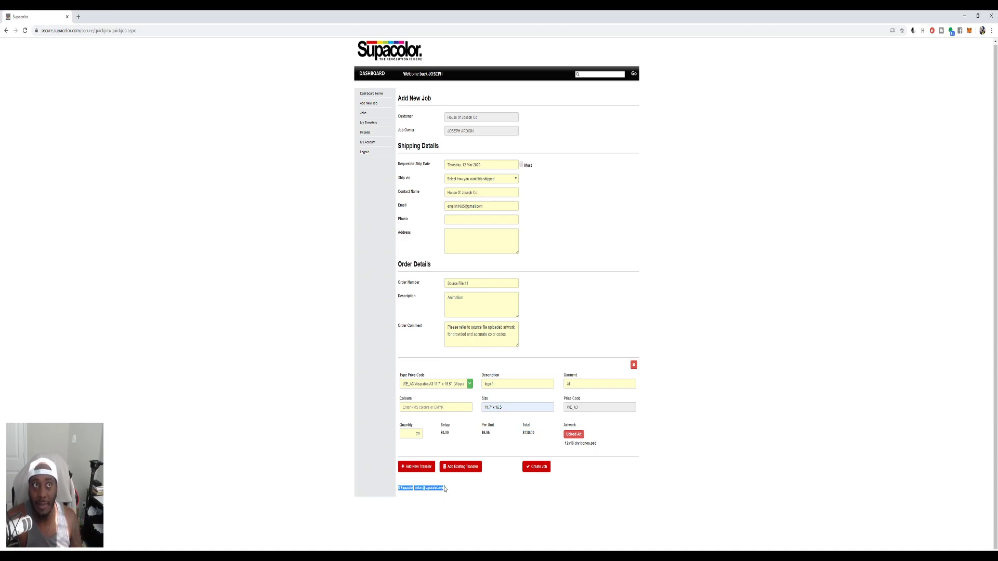
click(446, 489)
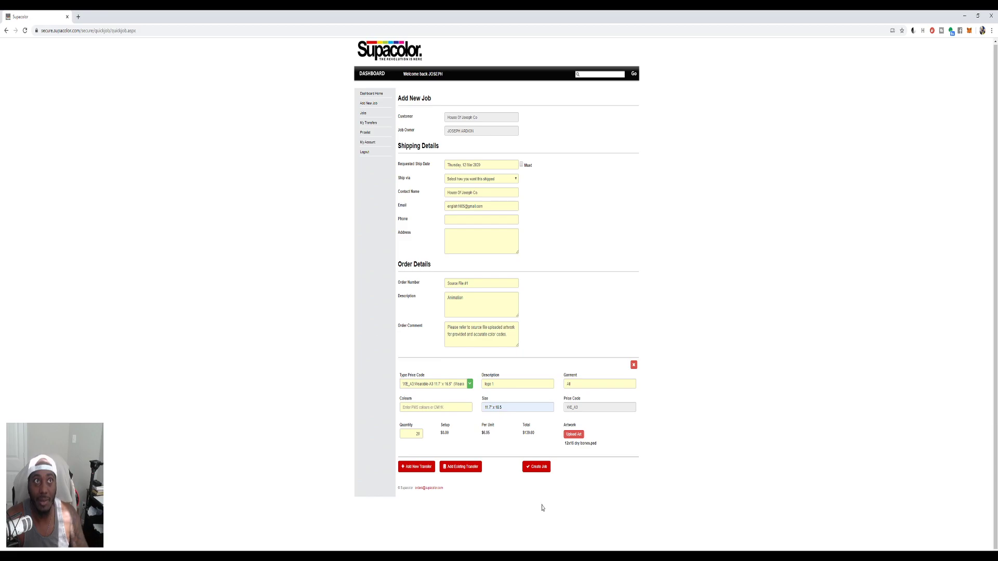
click(424, 408)
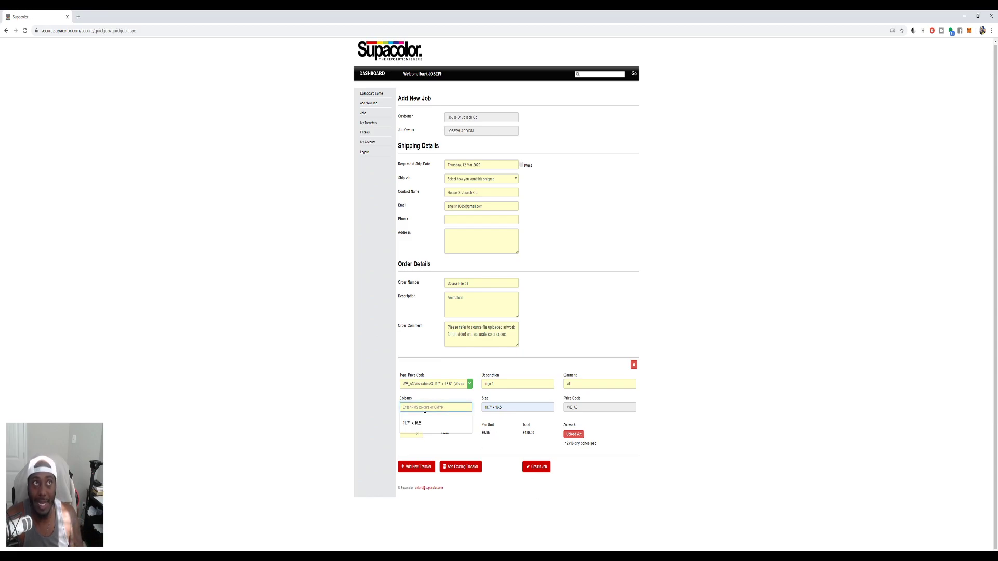
click(348, 430)
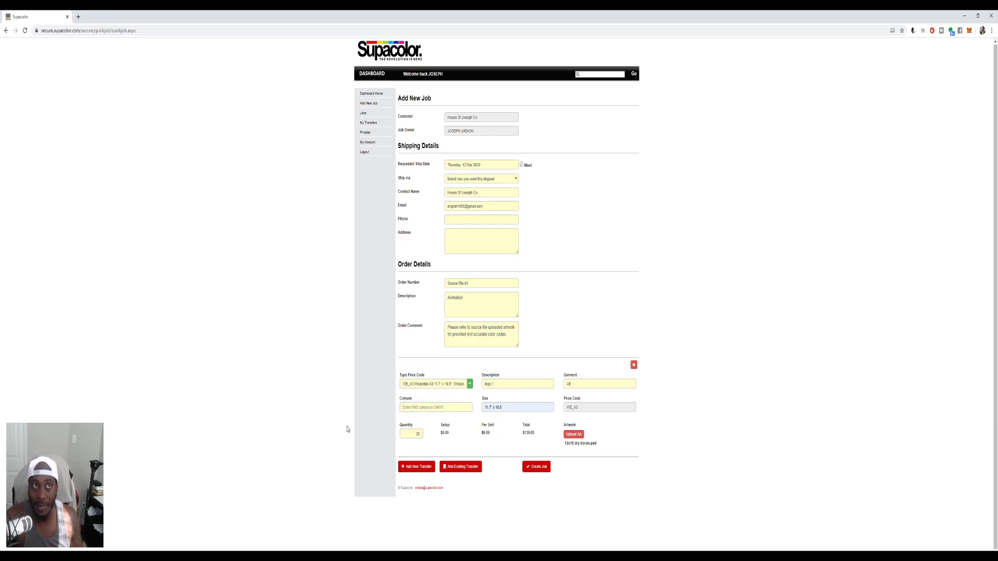